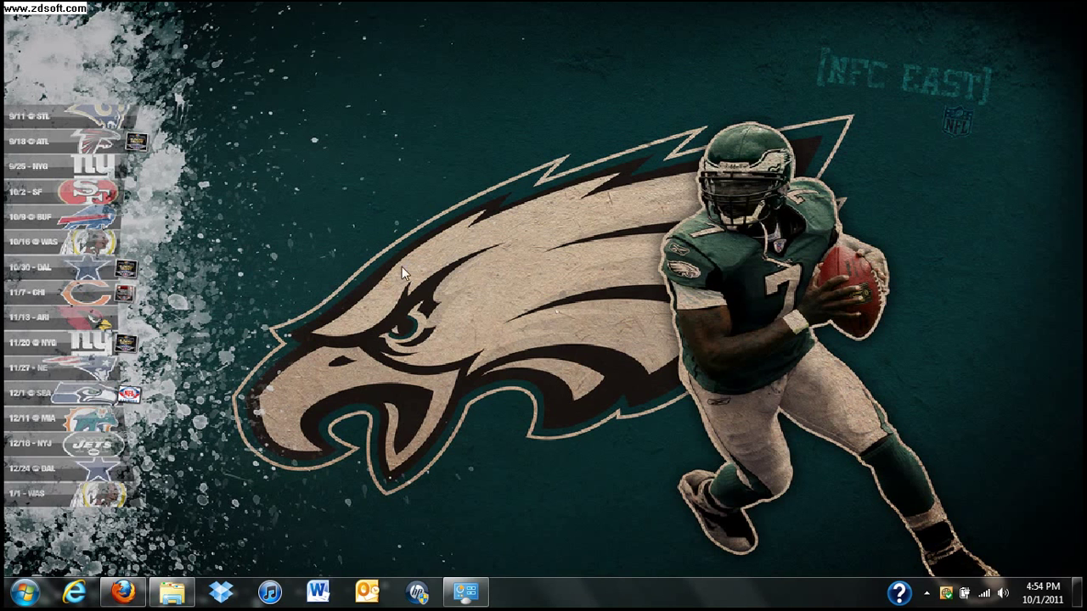
# - Open the taskbar jump list of the running Control Panel
pyautogui.rightClick(464, 592)
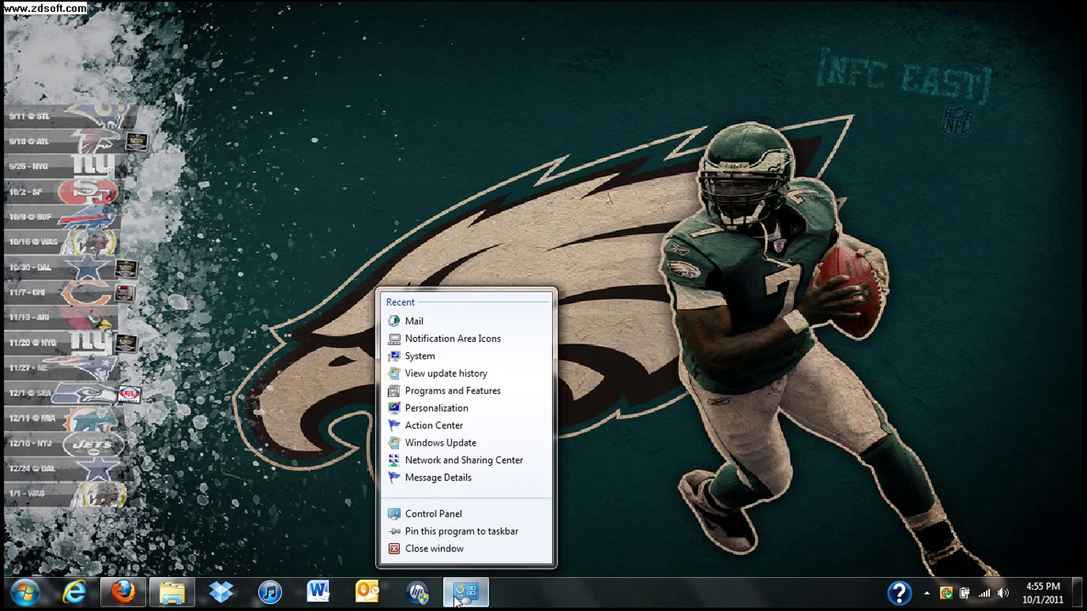
# - Close the old Control Panel window and reopen Control Panel from the Start menu
pyautogui.click(434, 549)
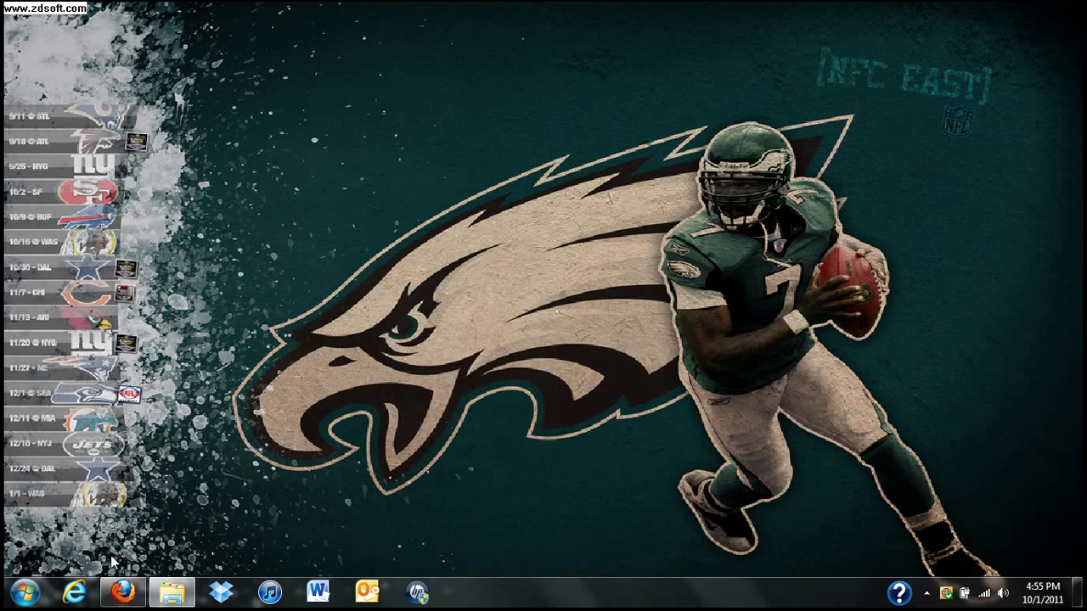
pyautogui.click(28, 591)
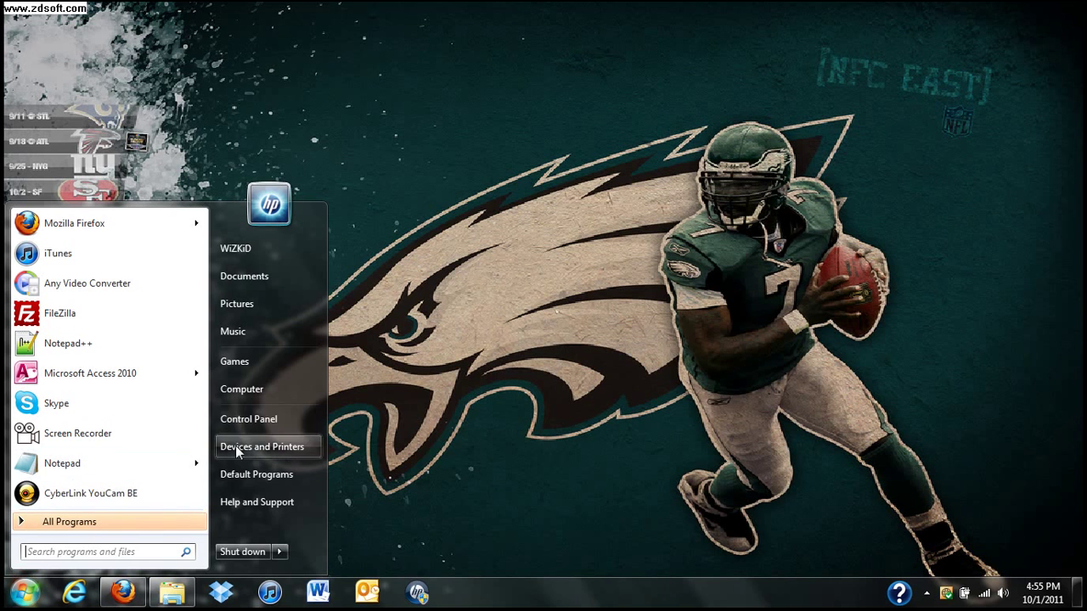
pyautogui.click(266, 427)
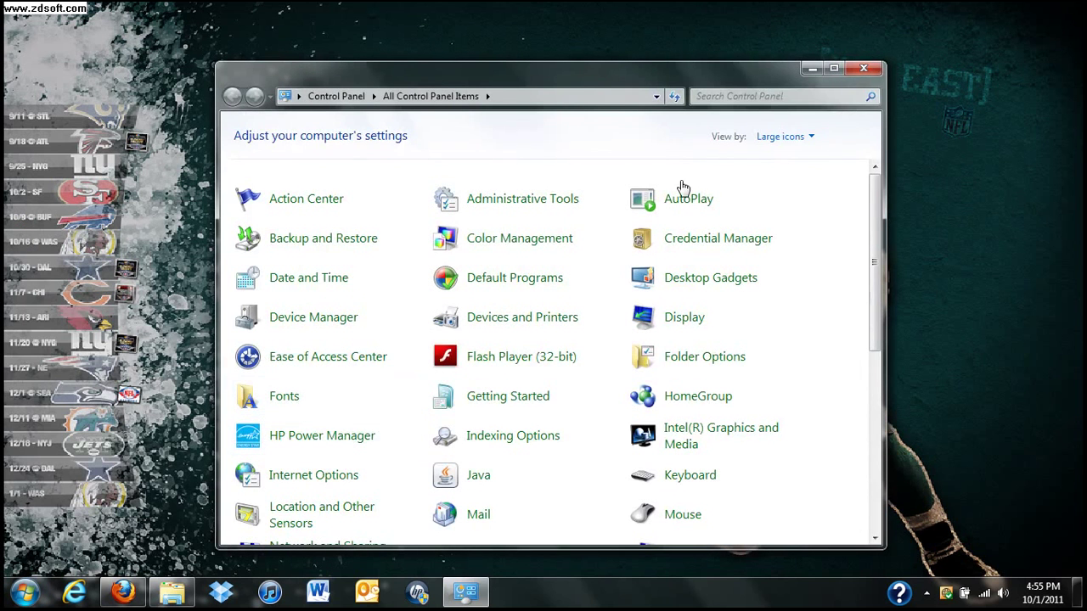
# - Switch Control Panel to Category, then Large icons view, and maximize the window
pyautogui.click(812, 142)
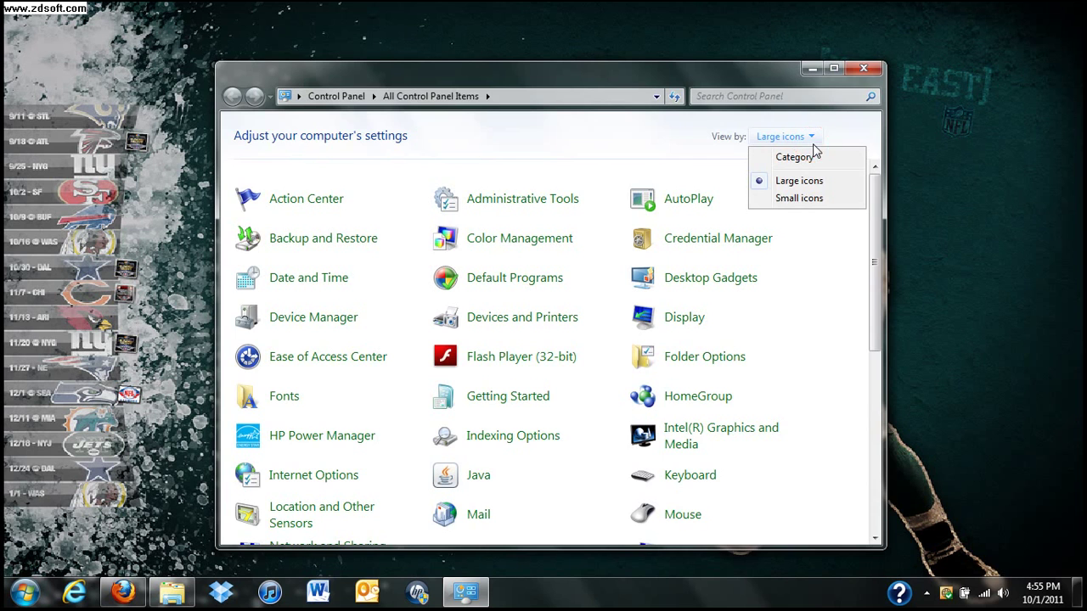
pyautogui.click(795, 156)
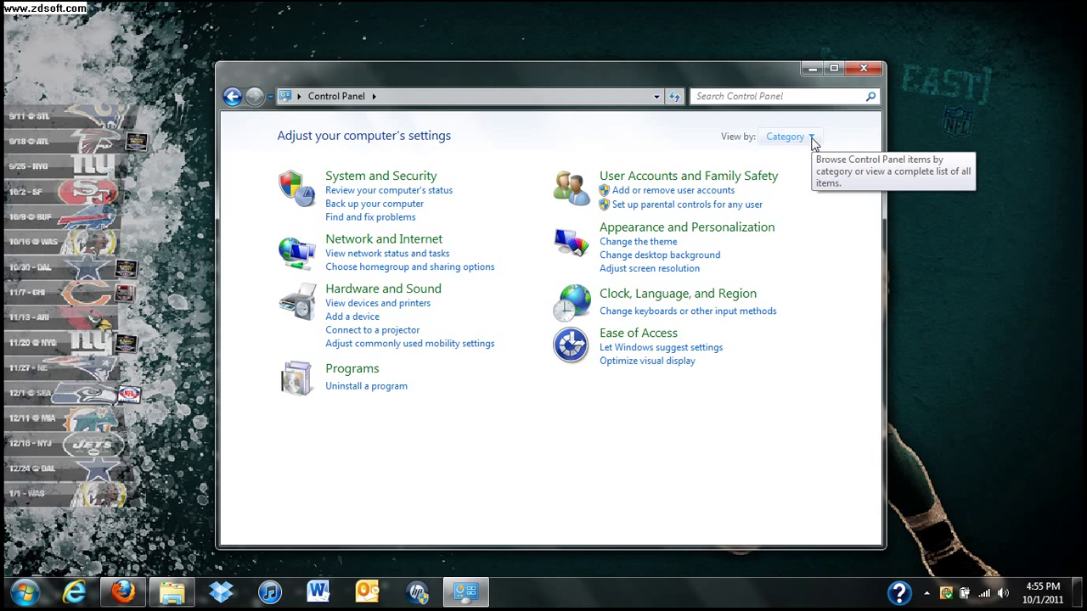
pyautogui.click(812, 140)
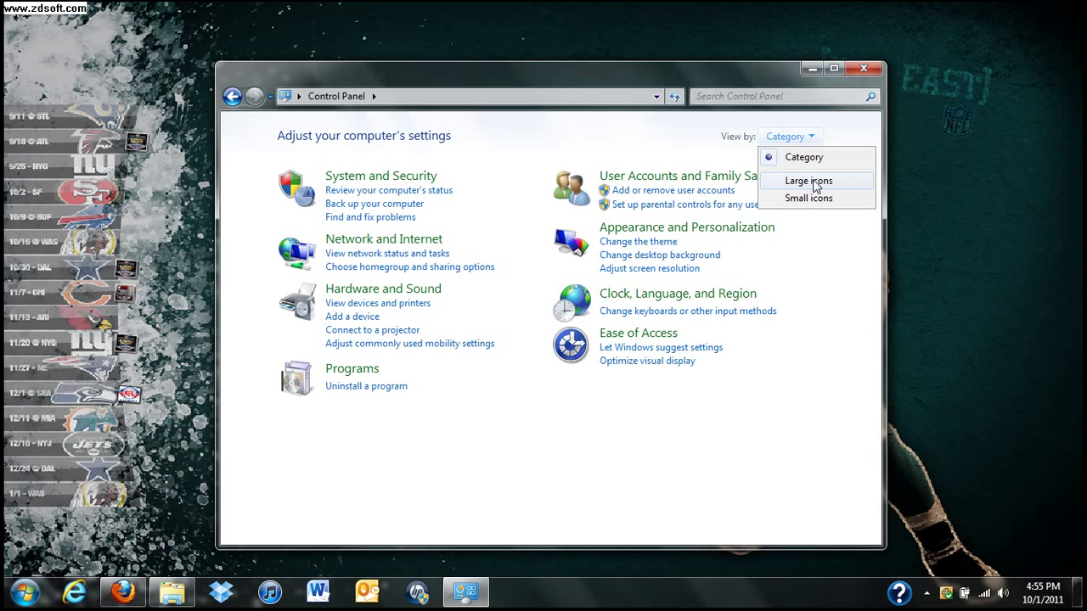
pyautogui.click(815, 185)
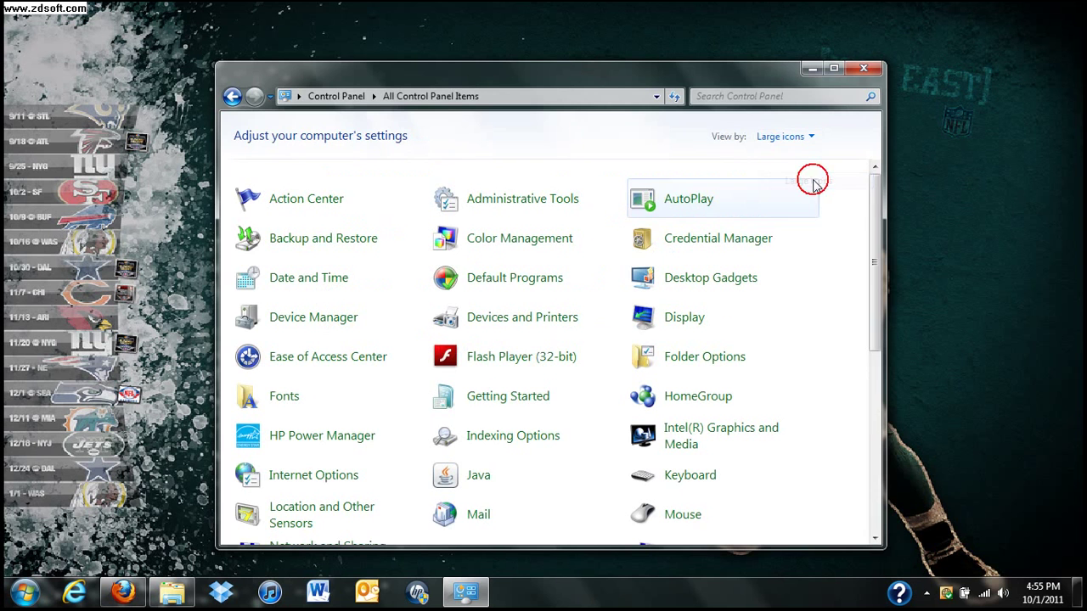
pyautogui.click(833, 69)
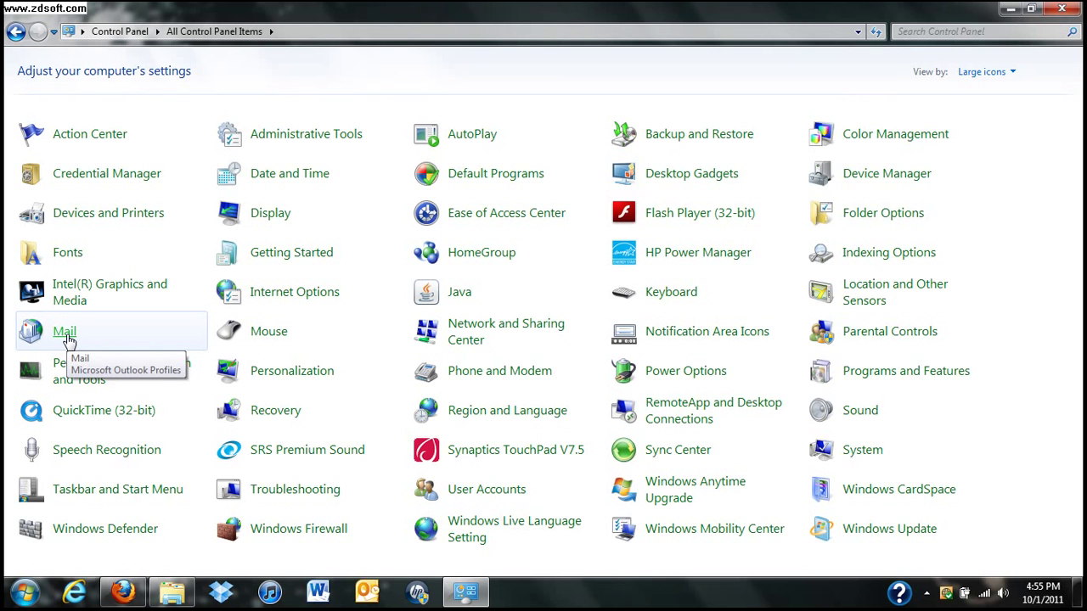
# - Open Mail's Show Profiles list and add a new profile
pyautogui.click(69, 340)
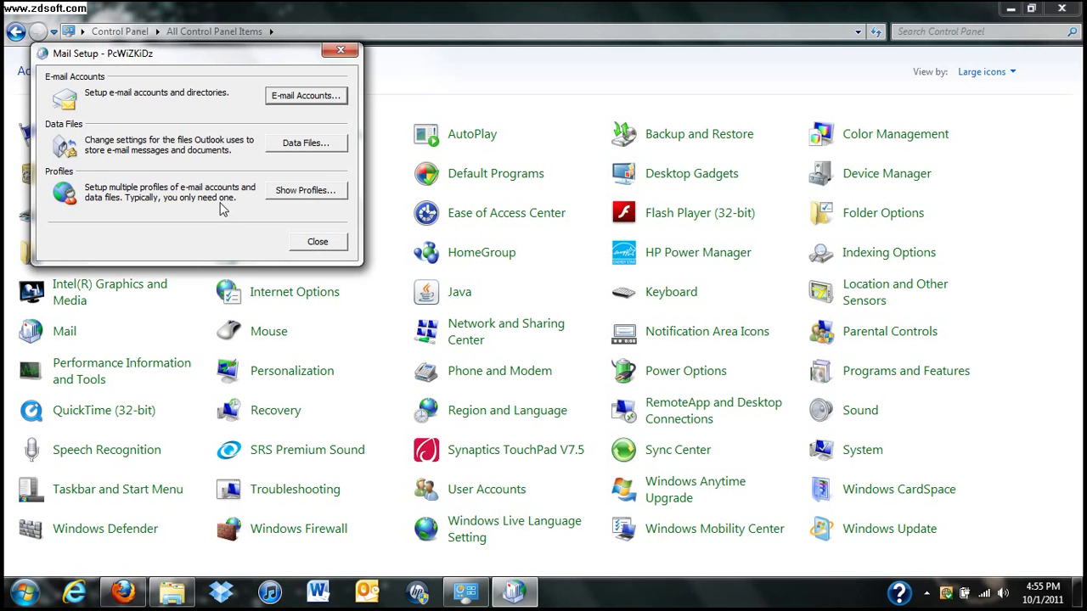
pyautogui.click(280, 190)
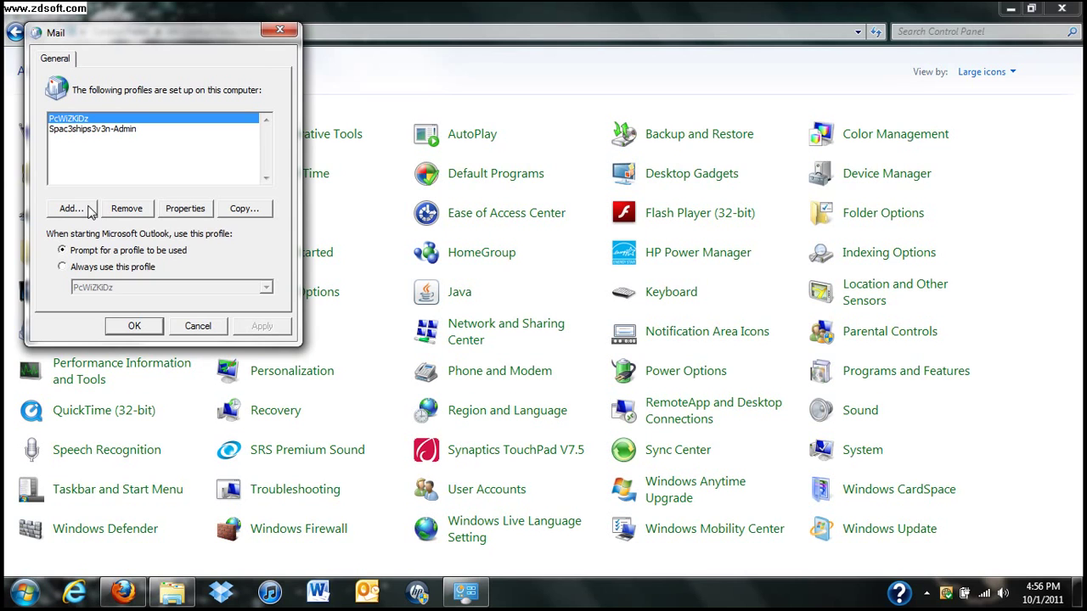
pyautogui.click(89, 209)
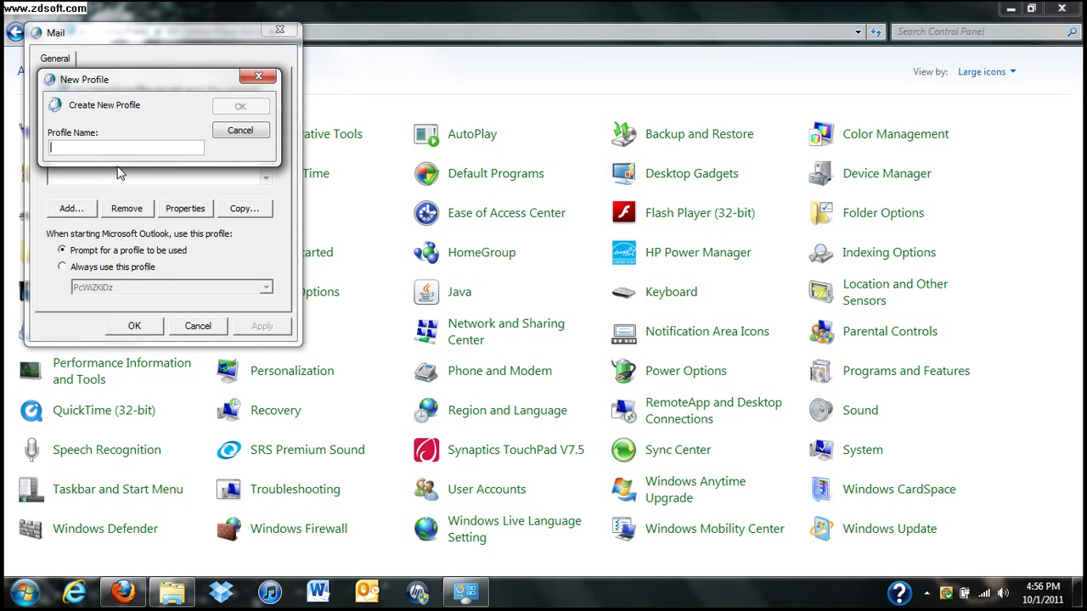
# - Name the new profile with a 'Gmail-' prefix followed by the account username, and confirm
pyautogui.write('Gmail')
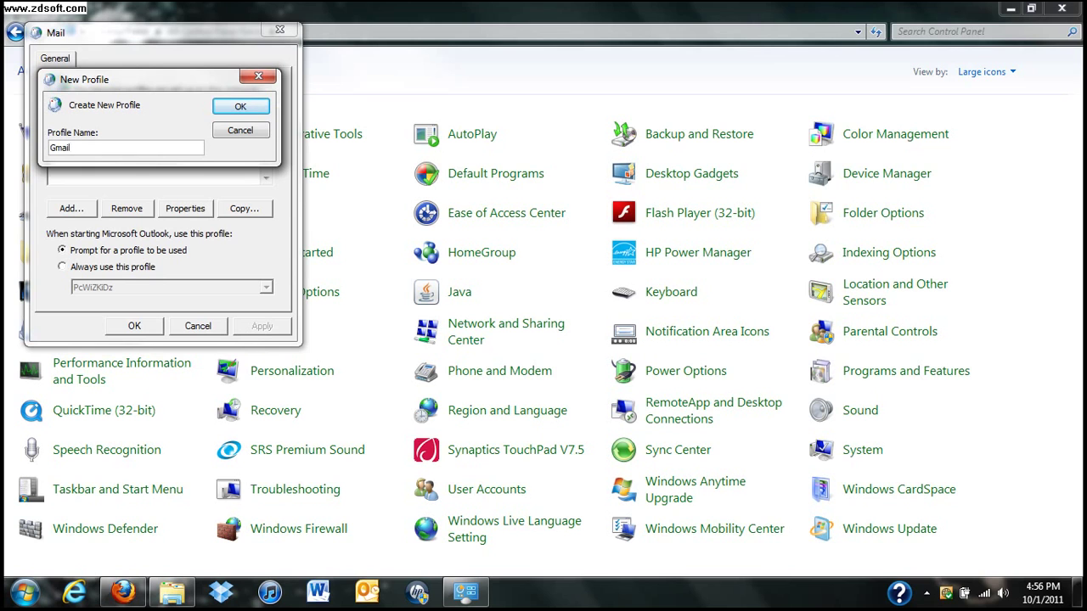
pyautogui.click(238, 107)
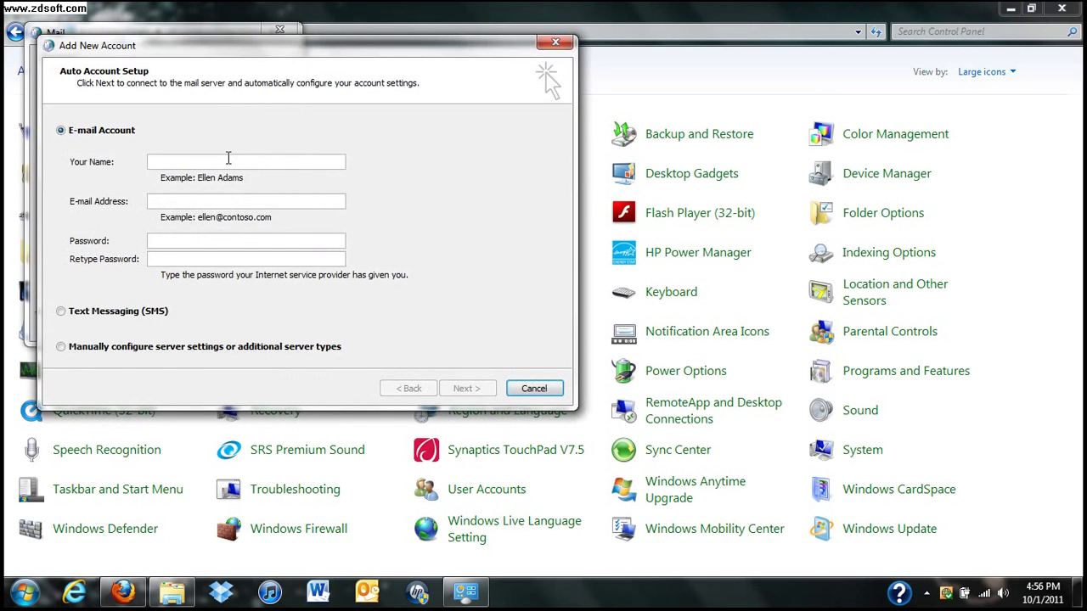
pyautogui.click(226, 159)
pyautogui.write('Chris')
pyautogui.press('BackSpace')
pyautogui.press('BackSpace')
pyautogui.press('BackSpace')
pyautogui.press('BackSpace')
pyautogui.click(181, 197)
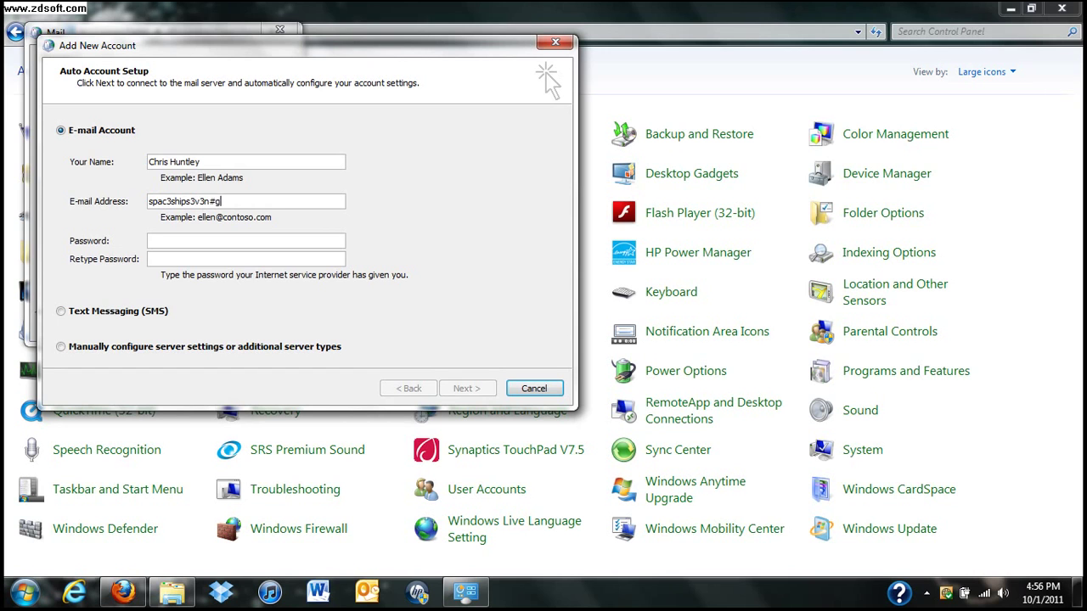
pyautogui.press('Tab')
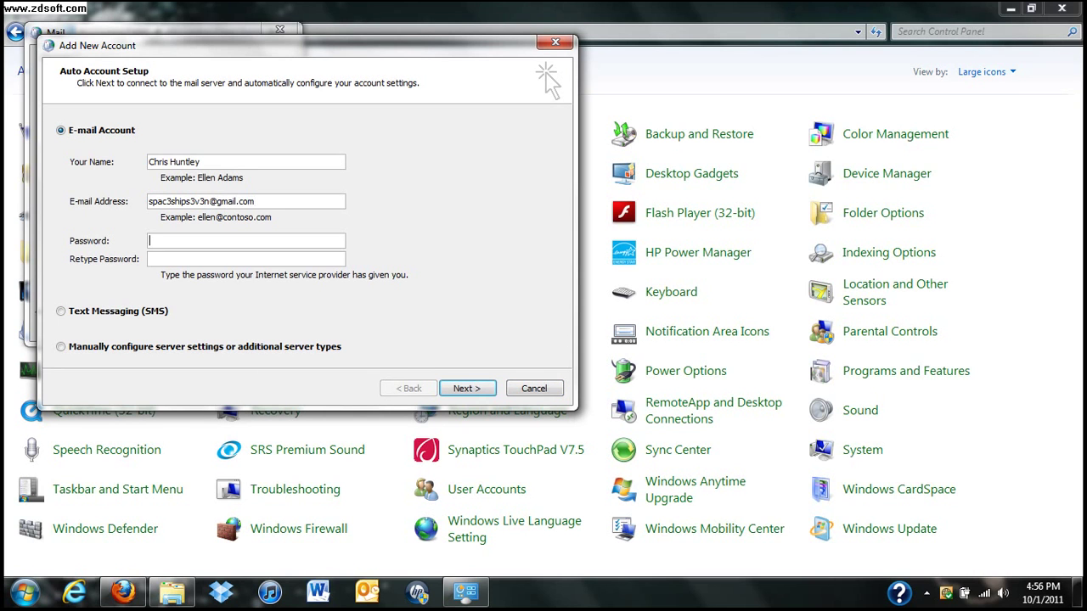
pyautogui.write('***********')
pyautogui.press('Tab')
pyautogui.write('***********')
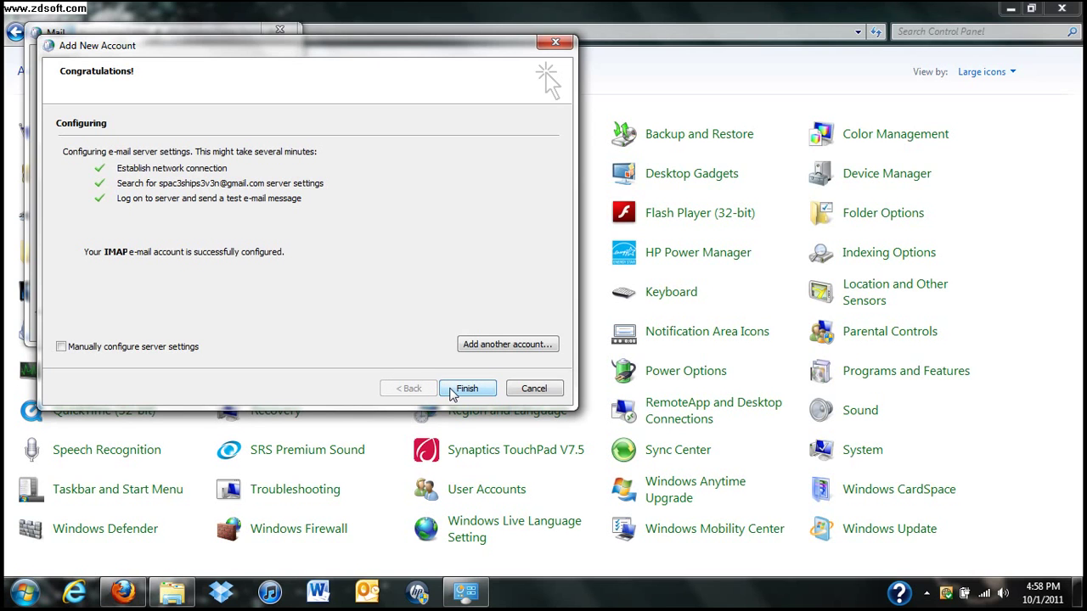
# - Finish the account wizard, save the Mail profiles list, and close Control Panel
pyautogui.click(466, 389)
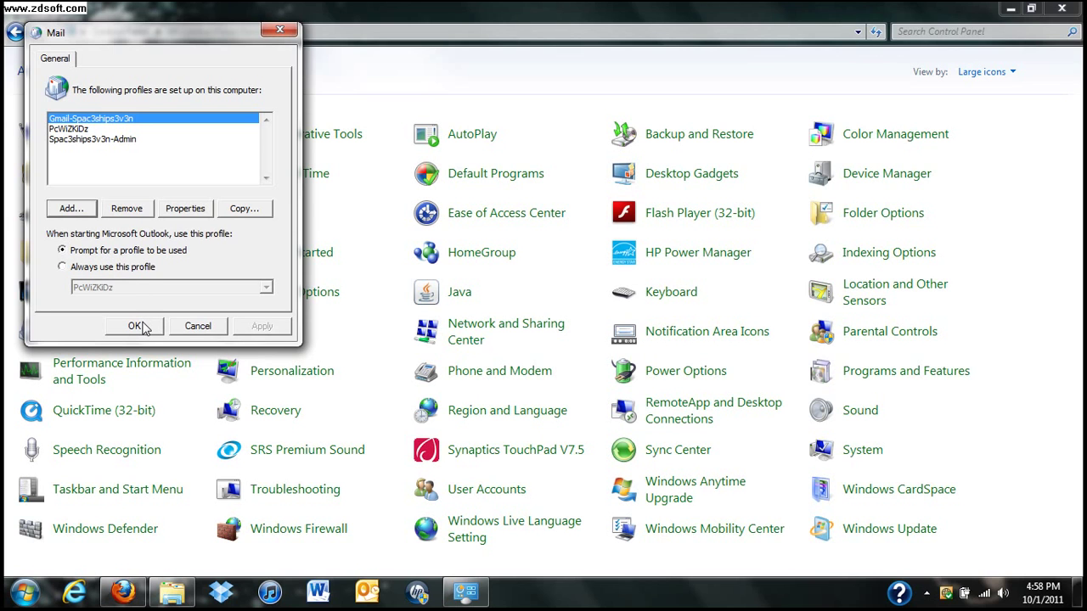
pyautogui.click(136, 326)
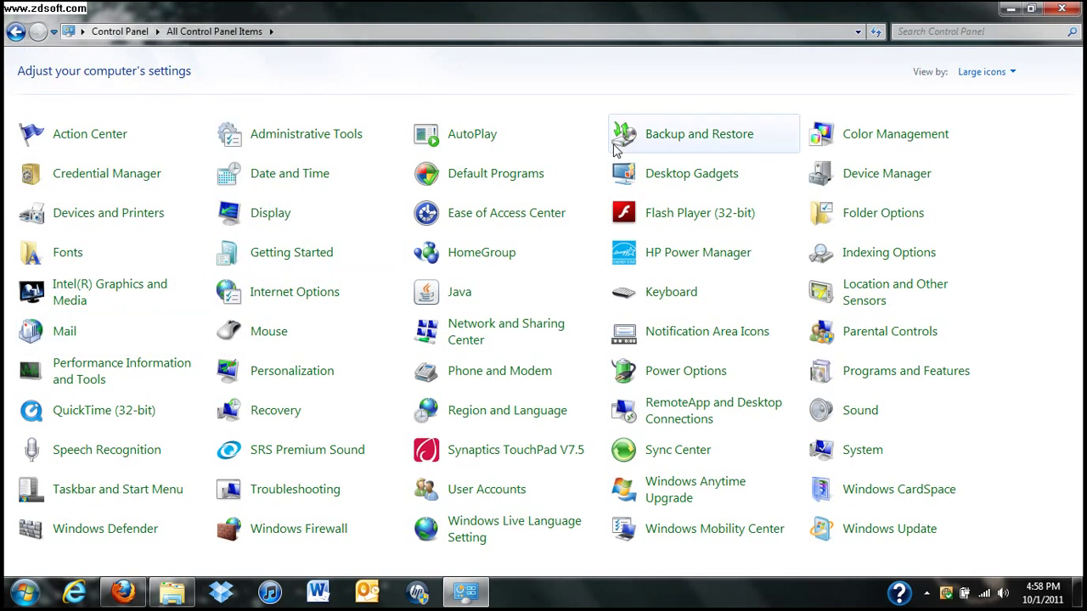
pyautogui.click(1063, 10)
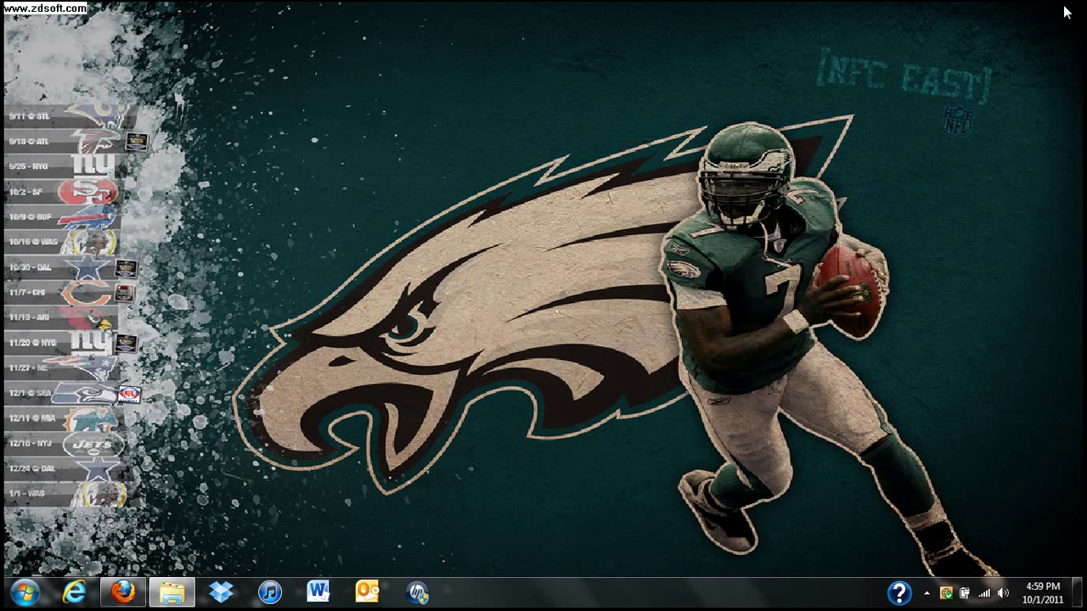
# - Launch Outlook and choose the new Gmail profile in Choose Profile
pyautogui.click(368, 593)
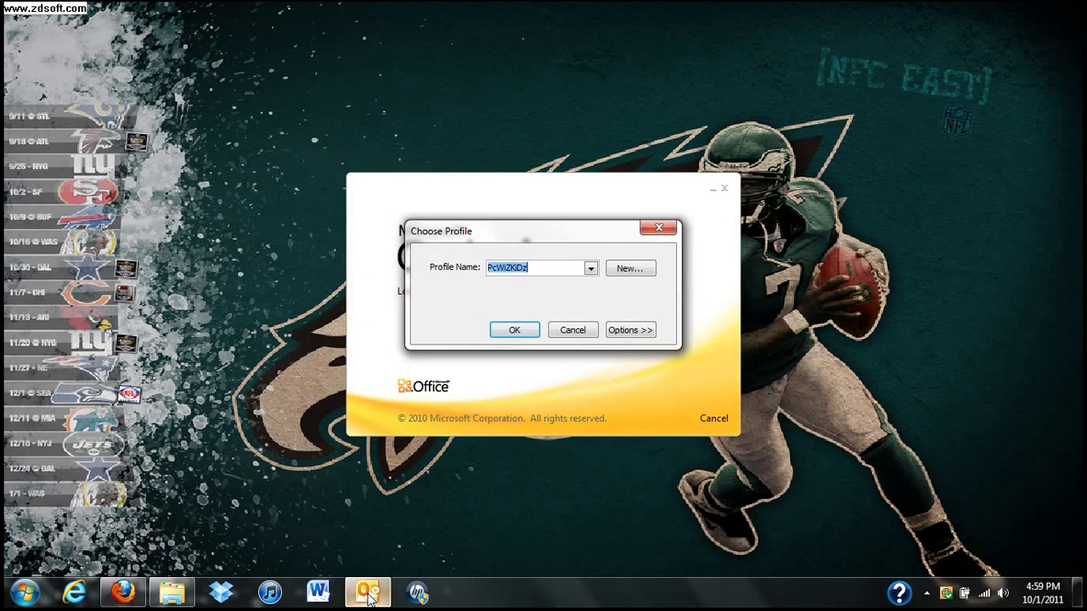
pyautogui.click(590, 268)
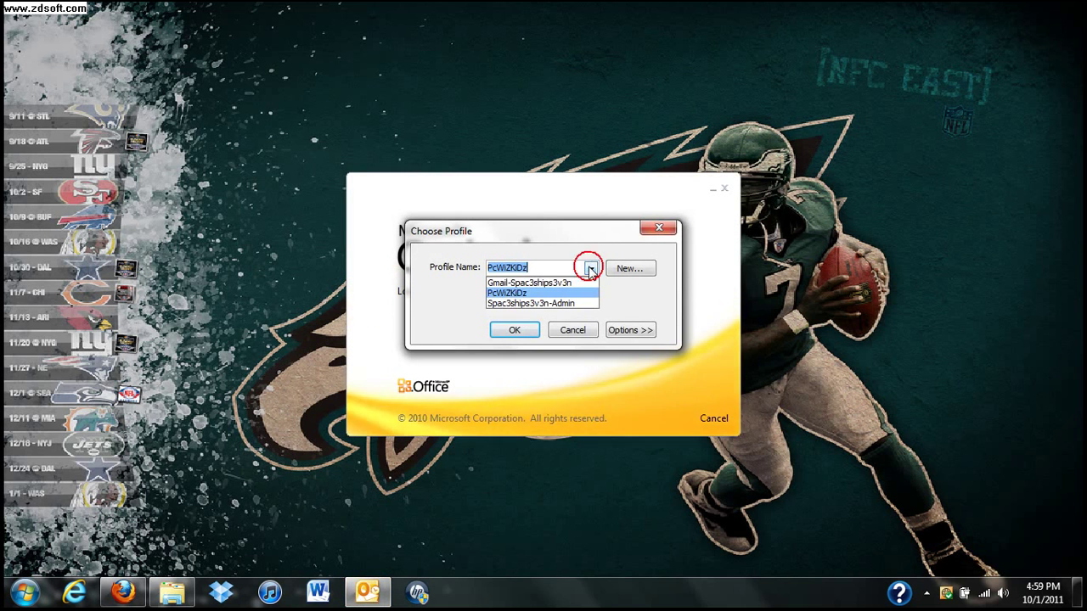
pyautogui.click(556, 283)
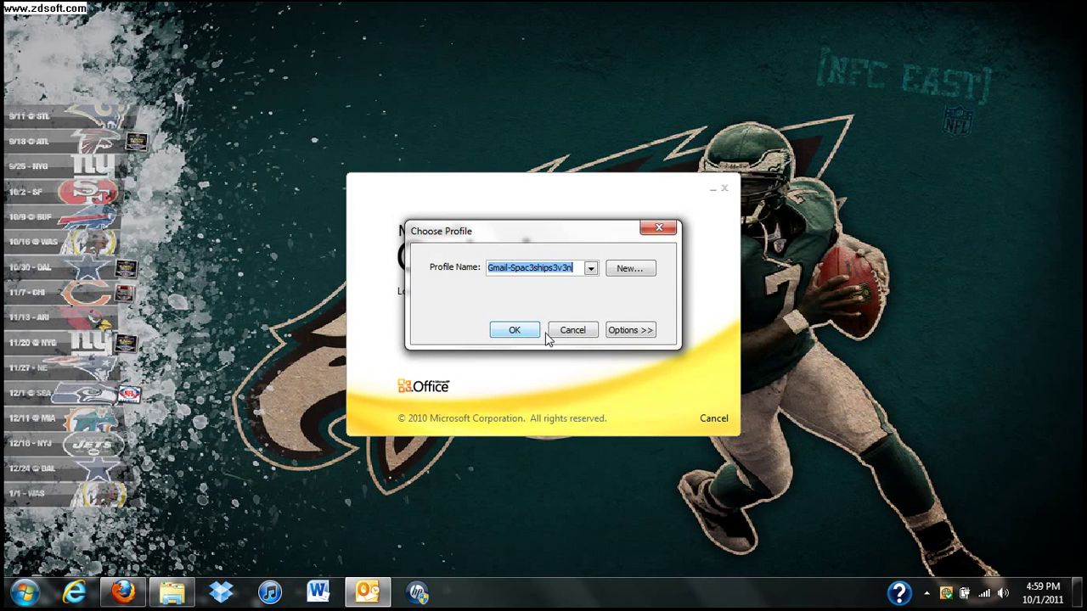
pyautogui.click(638, 330)
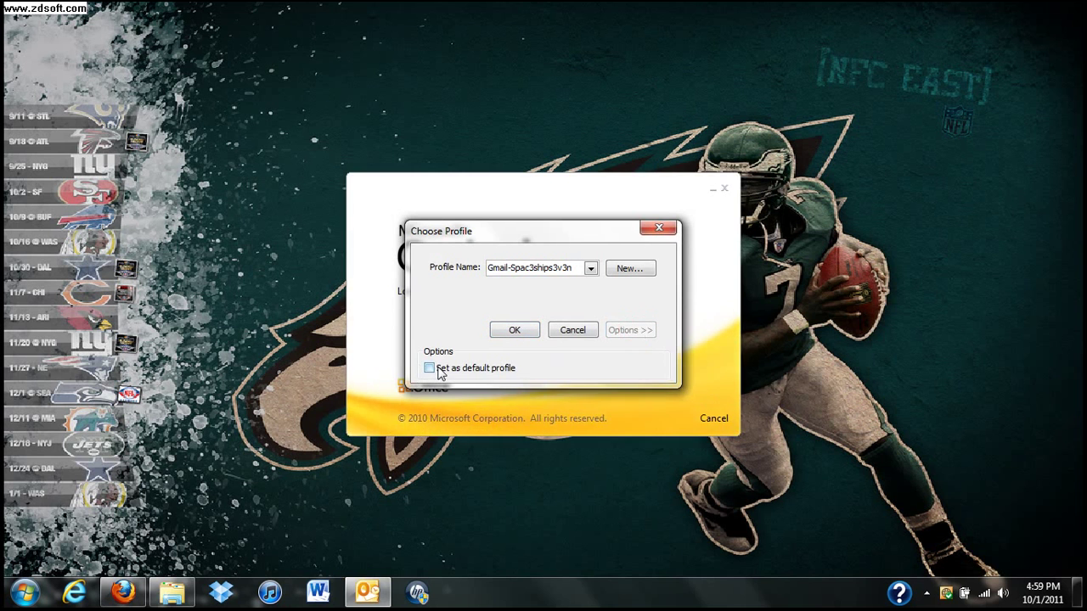
pyautogui.click(514, 330)
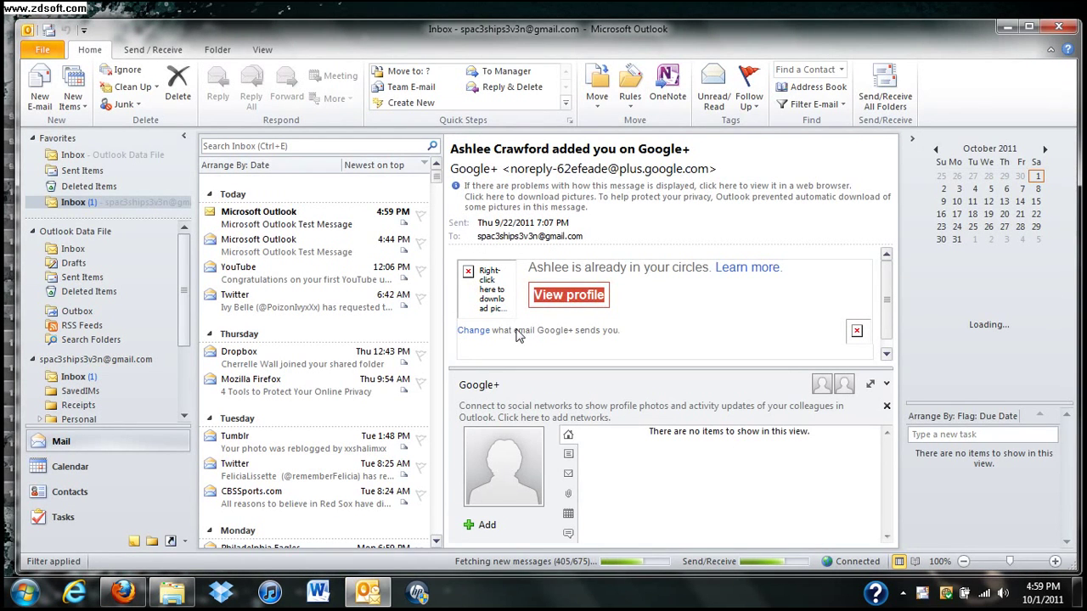
# - Read the 4:59 PM Microsoft Outlook Test Message, briefly checking the older one
pyautogui.click(251, 212)
pyautogui.click(249, 245)
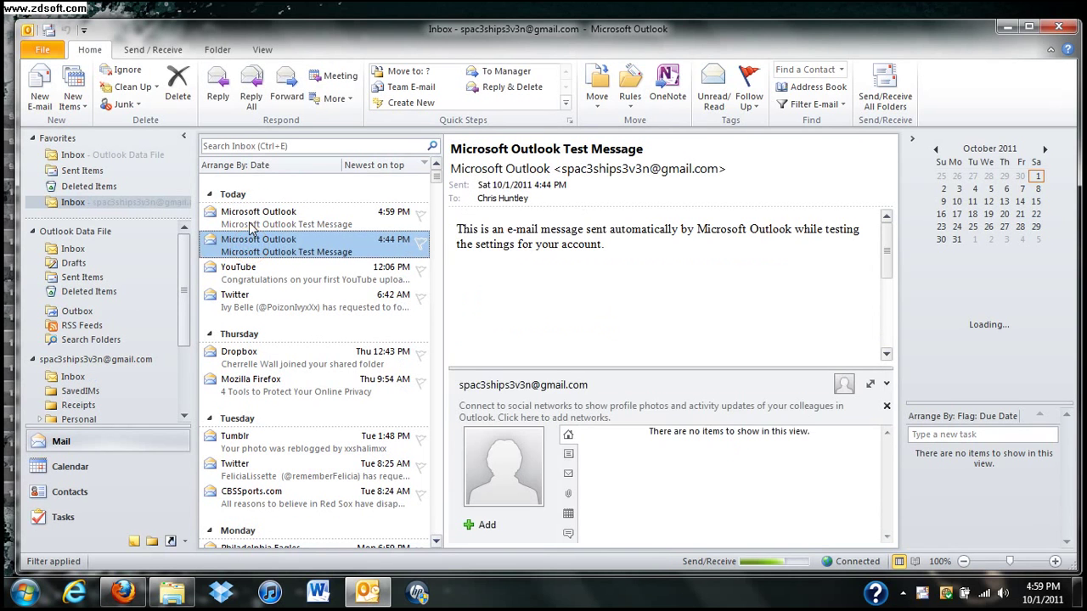
pyautogui.click(248, 223)
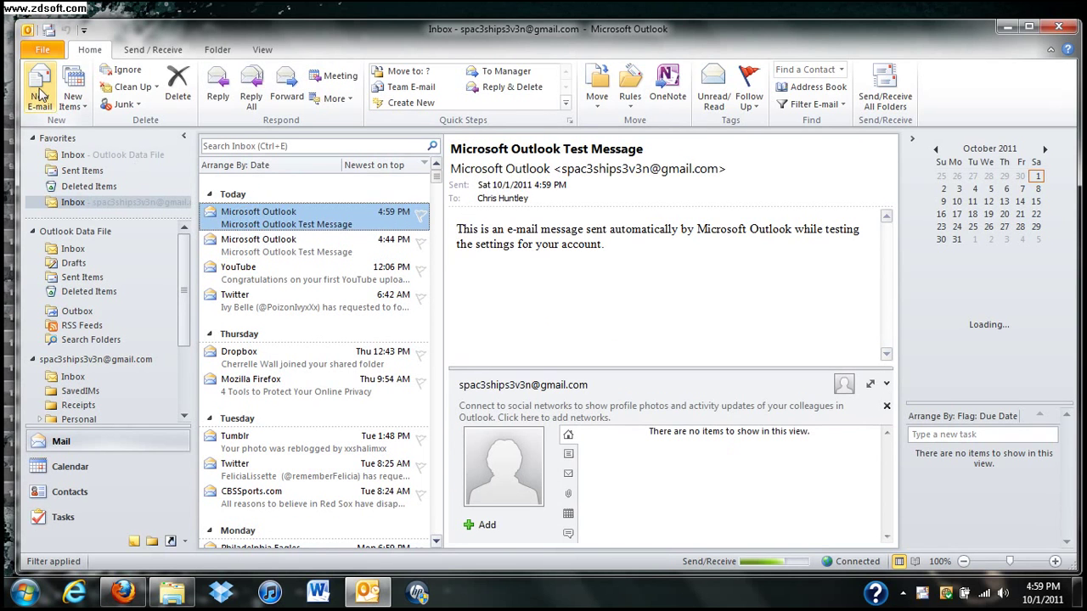